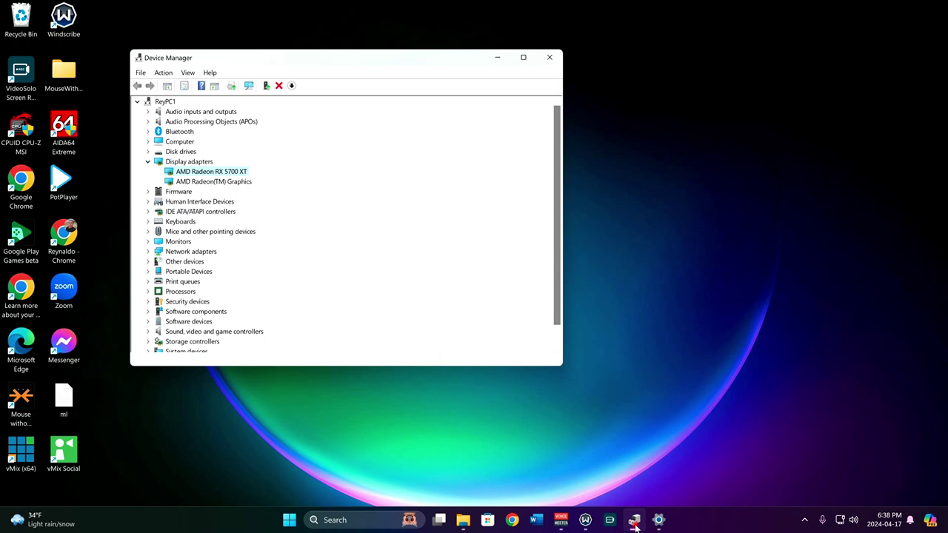
Launch the dd application from the Double Driver folder in File Explorer and clear the other windows from the desktop.
left_click(634, 523)
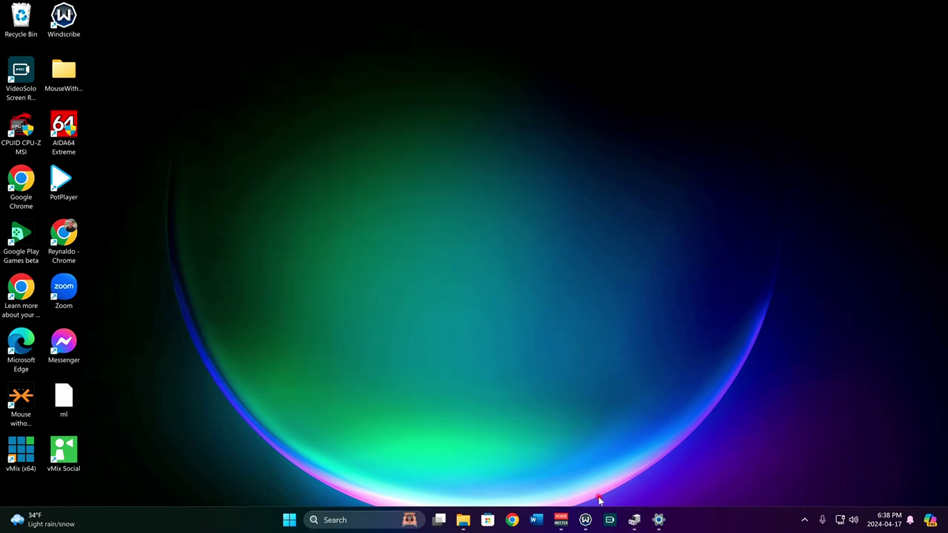
left_click(463, 519)
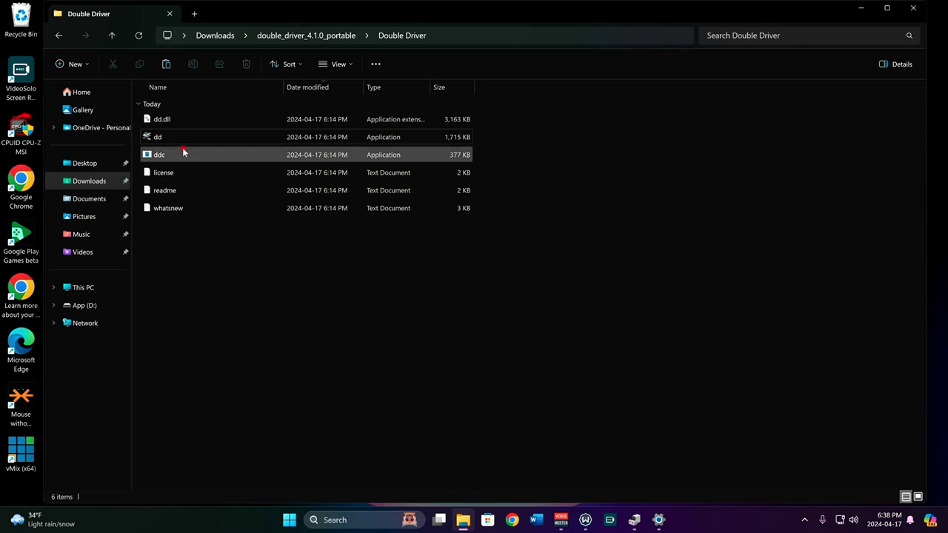
left_click(160, 139)
double_click(161, 138)
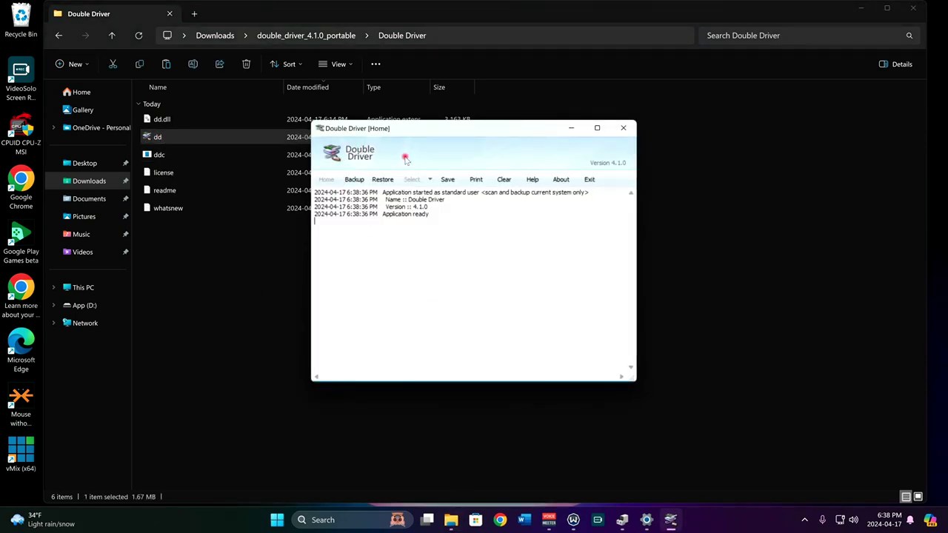
left_click(862, 10)
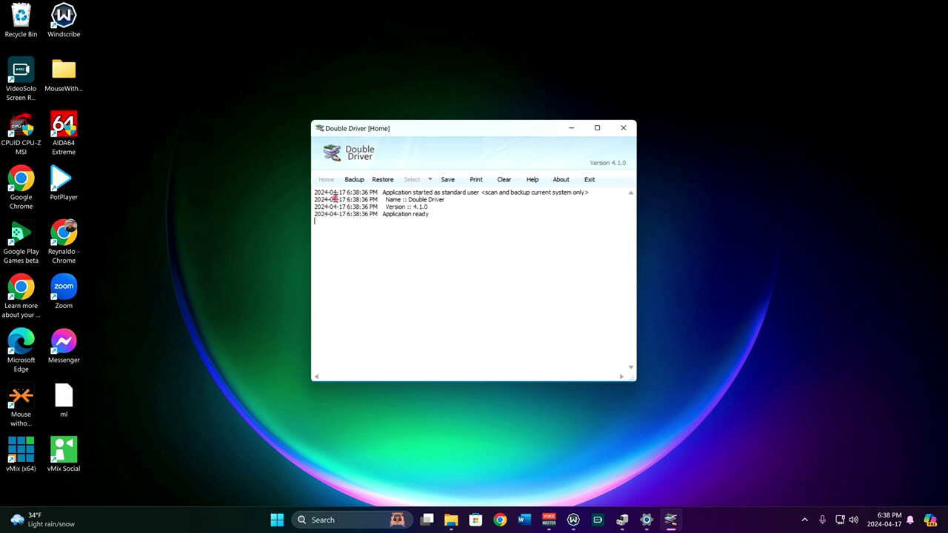
left_click_drag(432, 128, 417, 180)
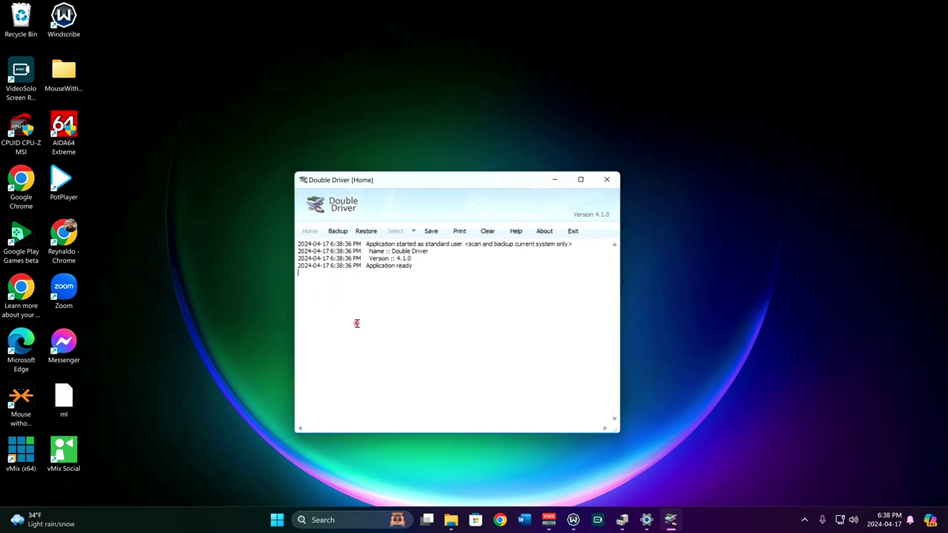
Scan the current system for installed drivers in backup mode and look through the driver list.
left_click(337, 231)
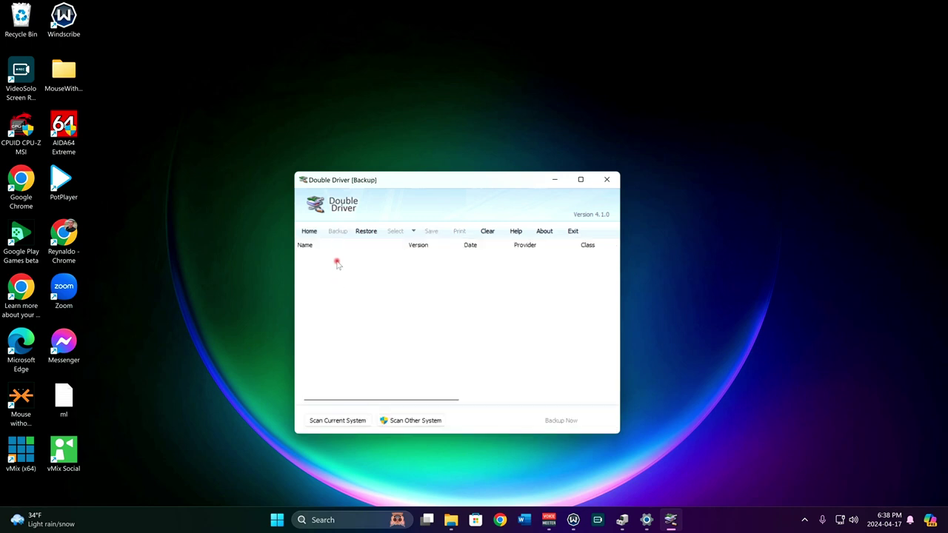
left_click(330, 423)
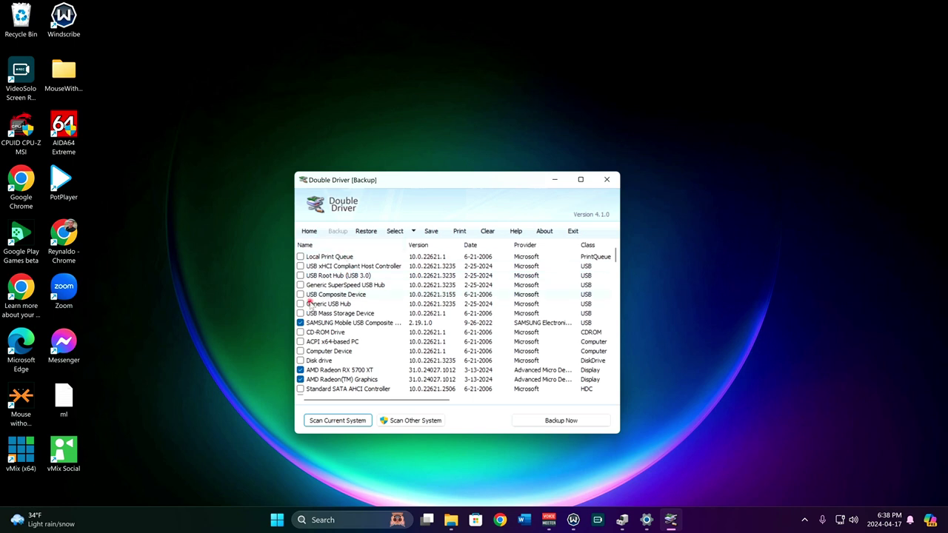
left_click(368, 370)
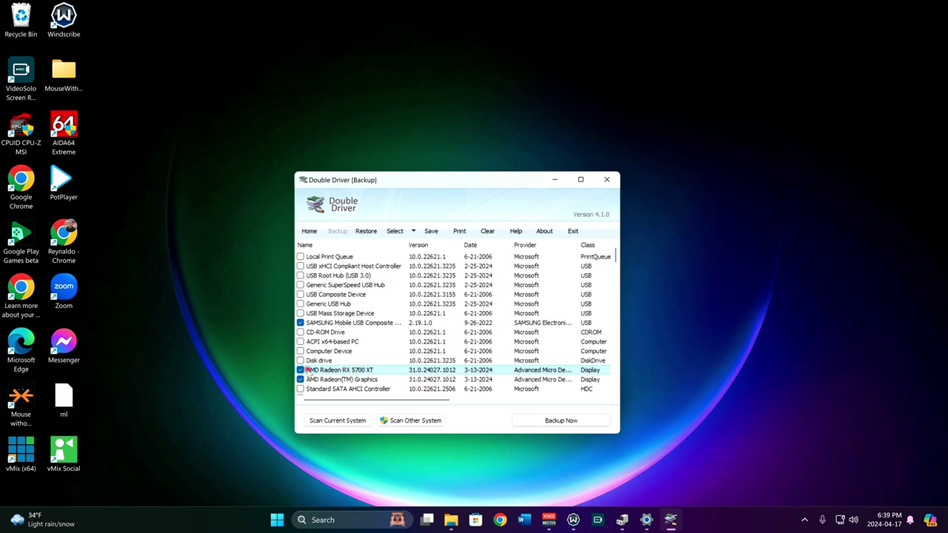
scroll(315, 359, "down", 2)
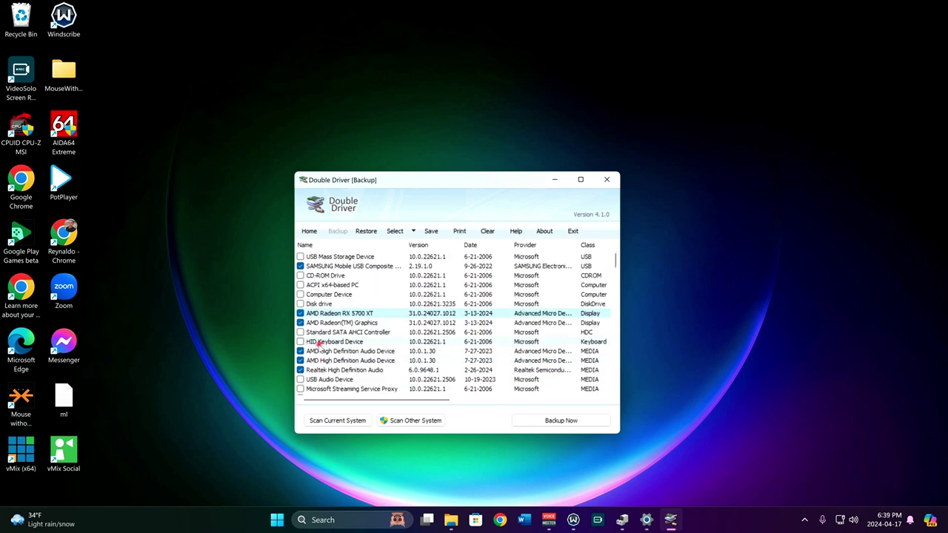
scroll(329, 315, "up", 2)
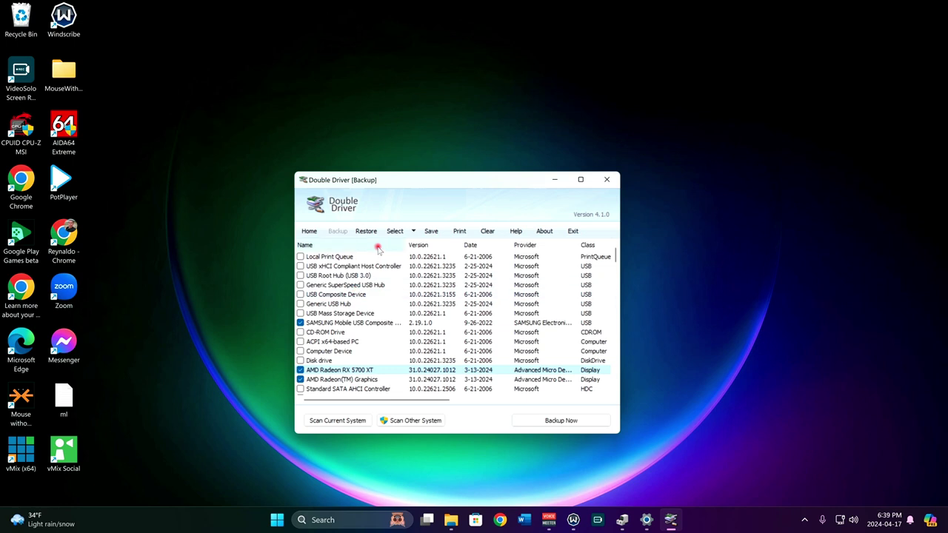
Deselect all drivers and mark only the AMD Radeon RX 5700 XT display driver for backup.
left_click(413, 231)
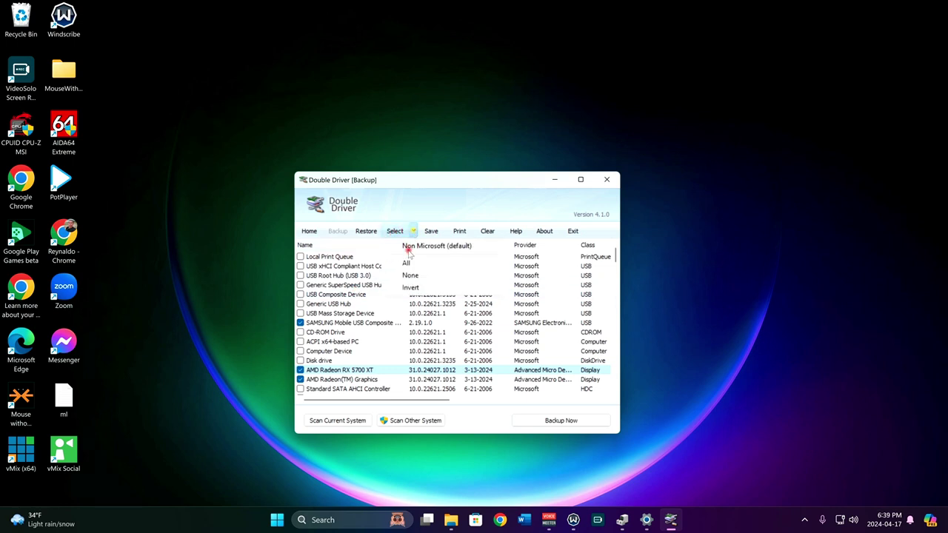
left_click(411, 275)
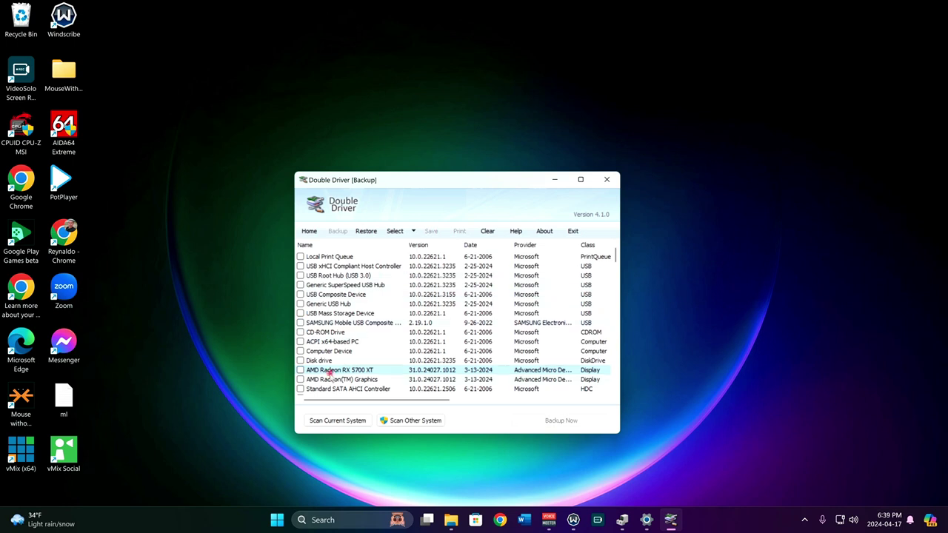
scroll(328, 370, "down", 2)
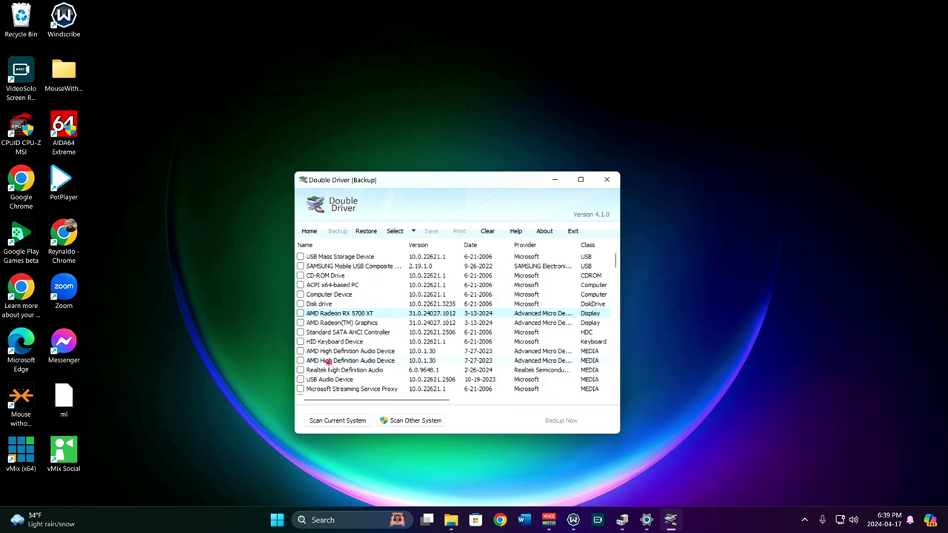
left_click(299, 313)
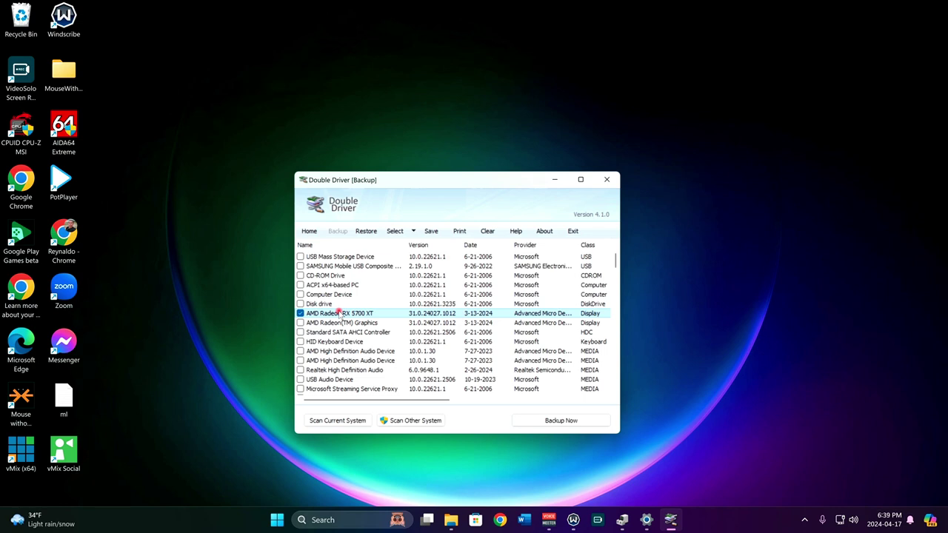
Back up the selected driver as a compressed (zipped) folder in Downloads.
left_click(561, 421)
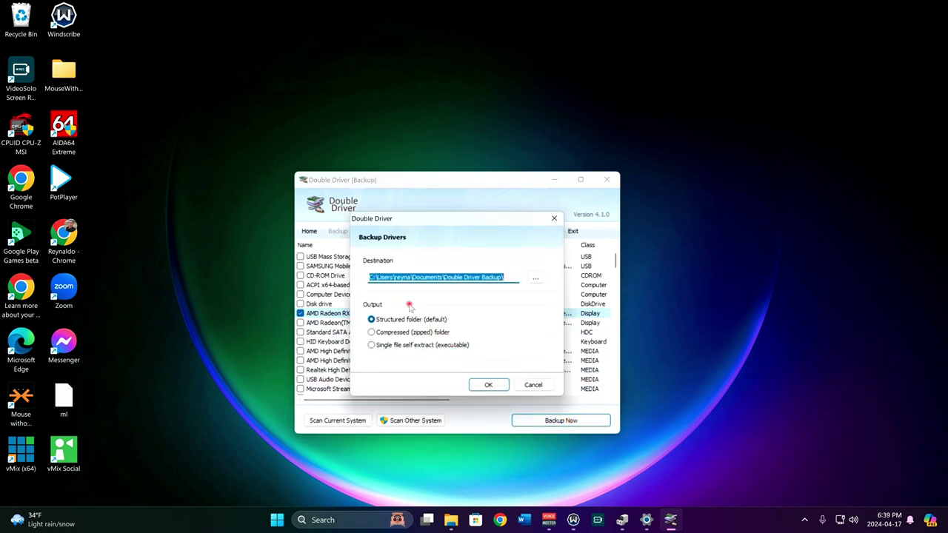
left_click(371, 332)
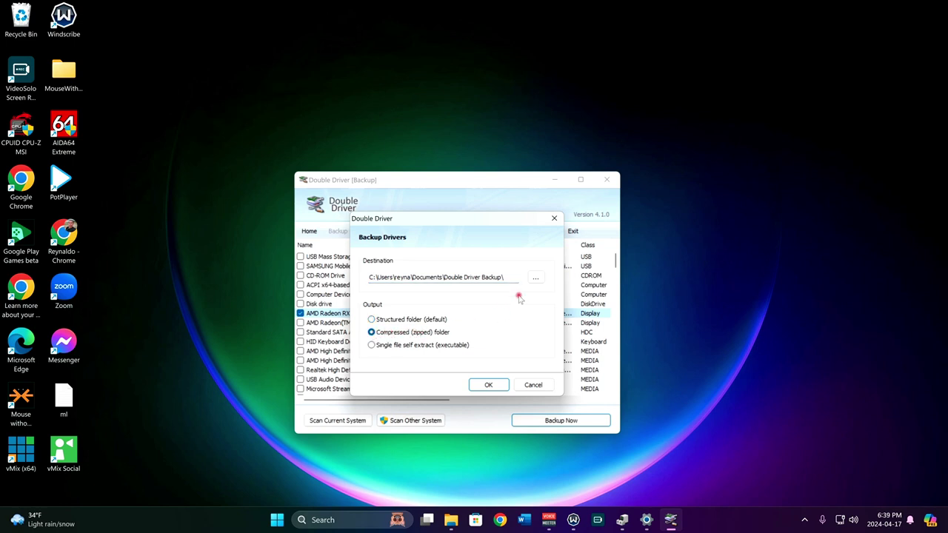
left_click(536, 277)
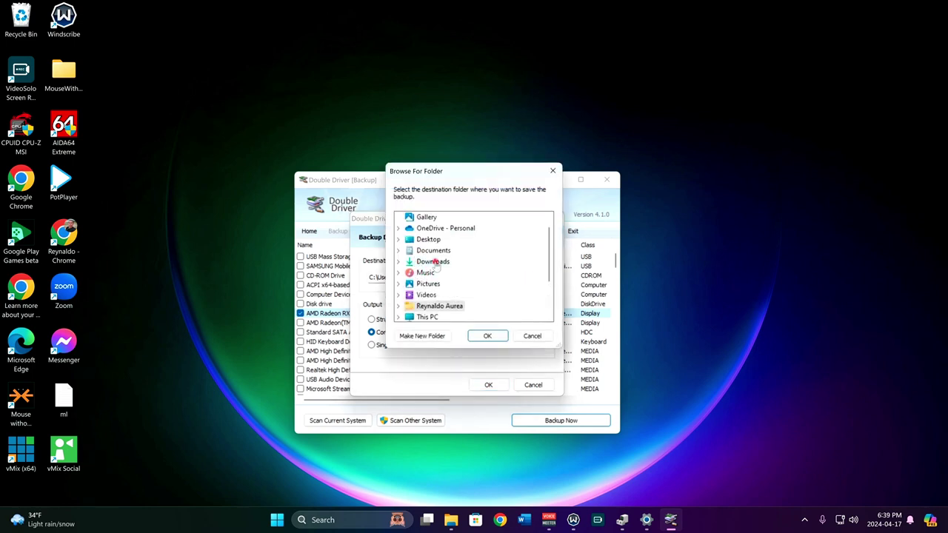
left_click(437, 264)
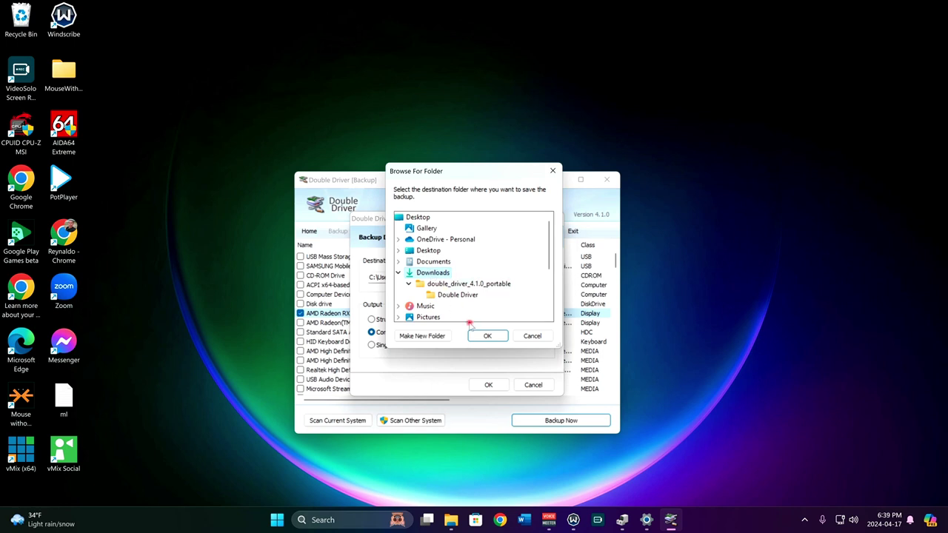
left_click(487, 336)
left_click(488, 385)
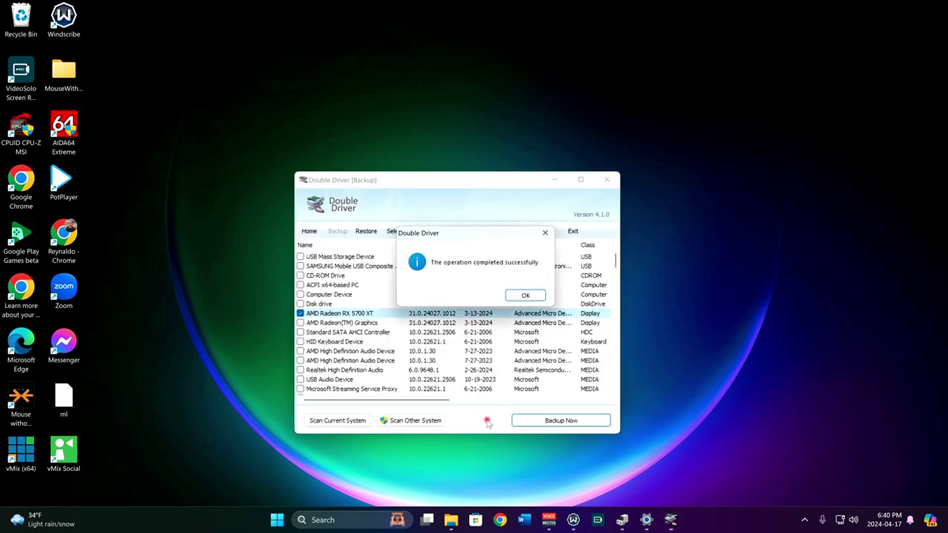
left_click(524, 296)
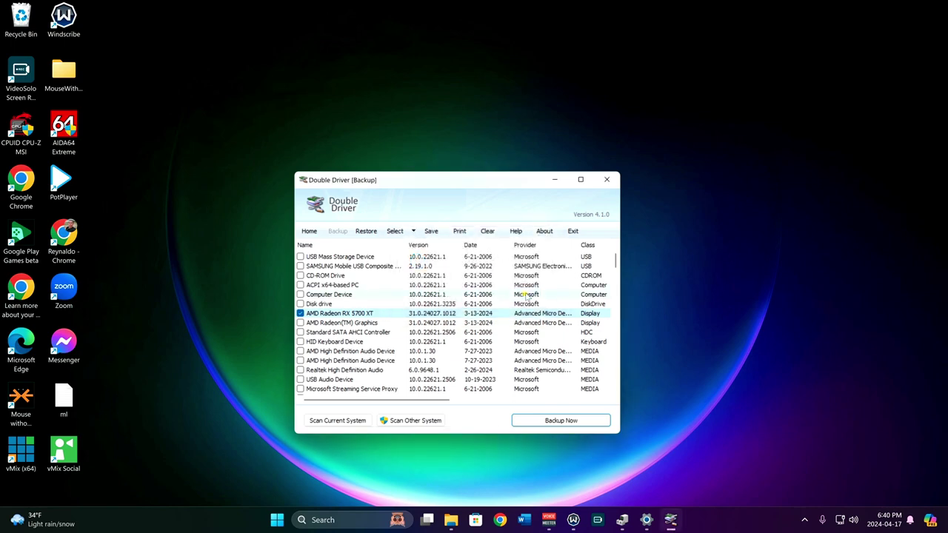
Locate the zipped driver backup in the Downloads folder in File Explorer, and close Double Driver.
left_click(454, 519)
left_click(109, 184)
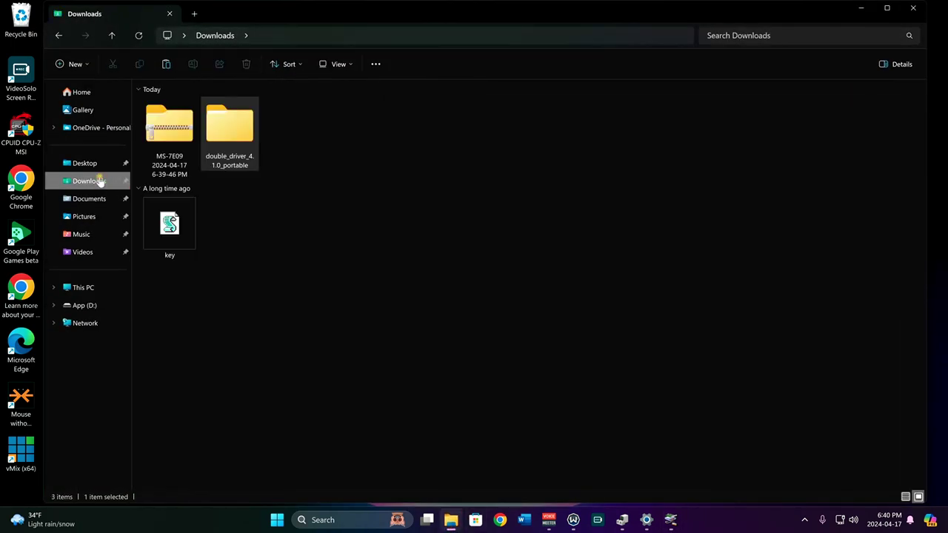
left_click(166, 143)
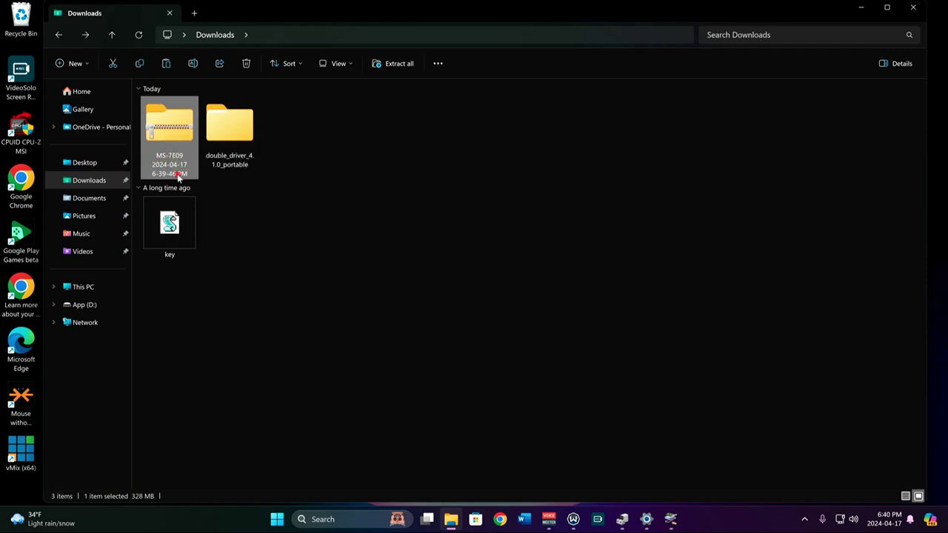
right_click(169, 137)
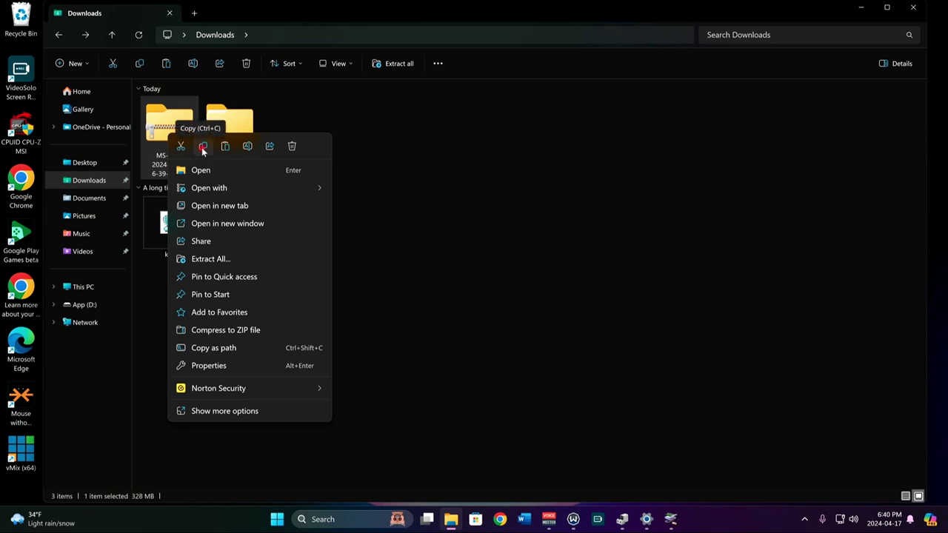
left_click(496, 286)
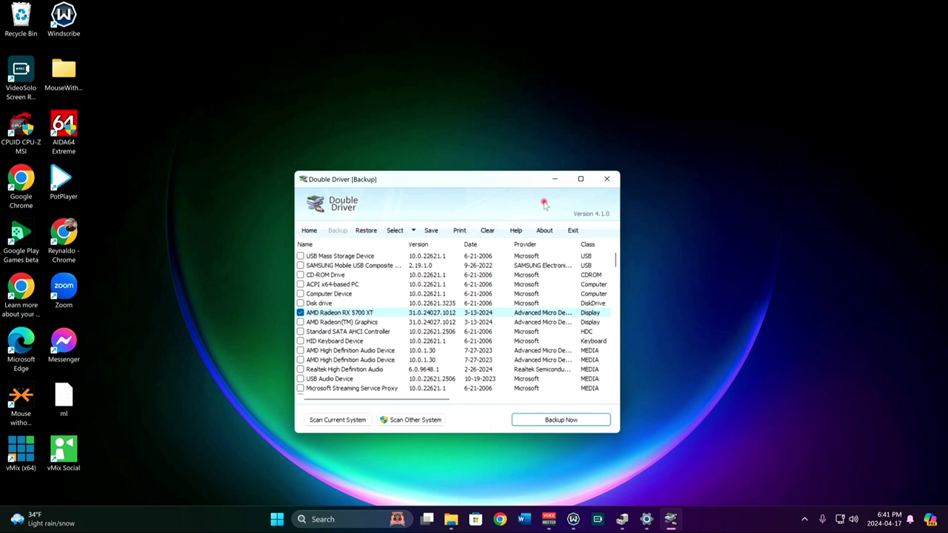
left_click(606, 179)
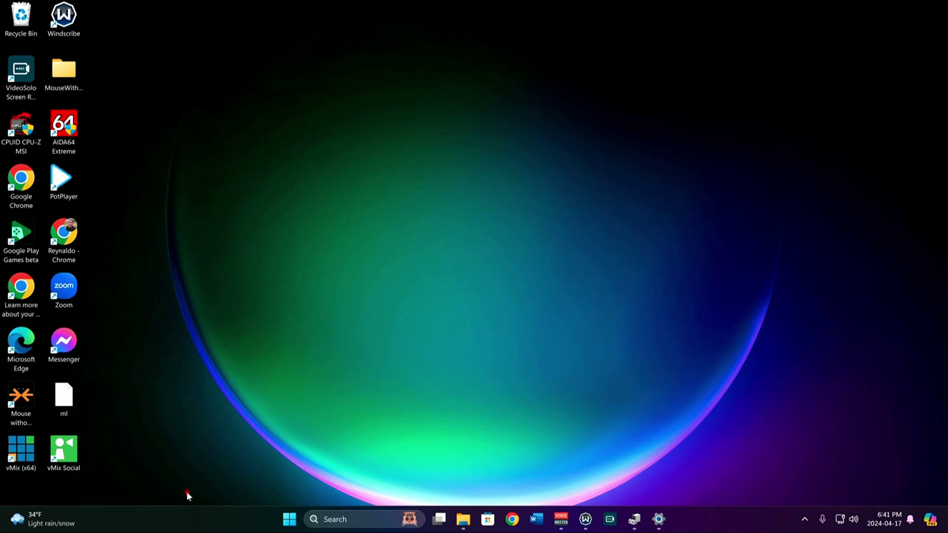
Open the properties of This PC and check the Windows edition in the Windows specifications.
left_click(463, 520)
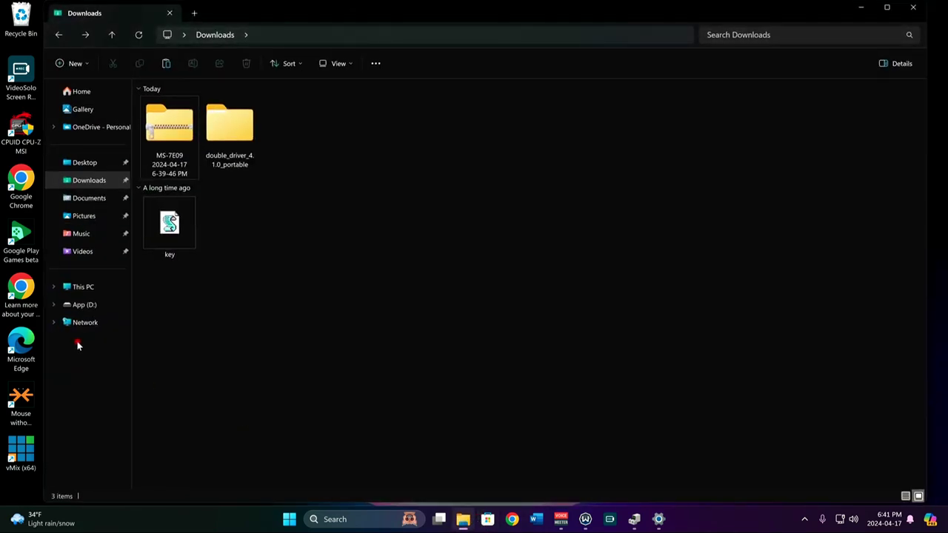
right_click(81, 290)
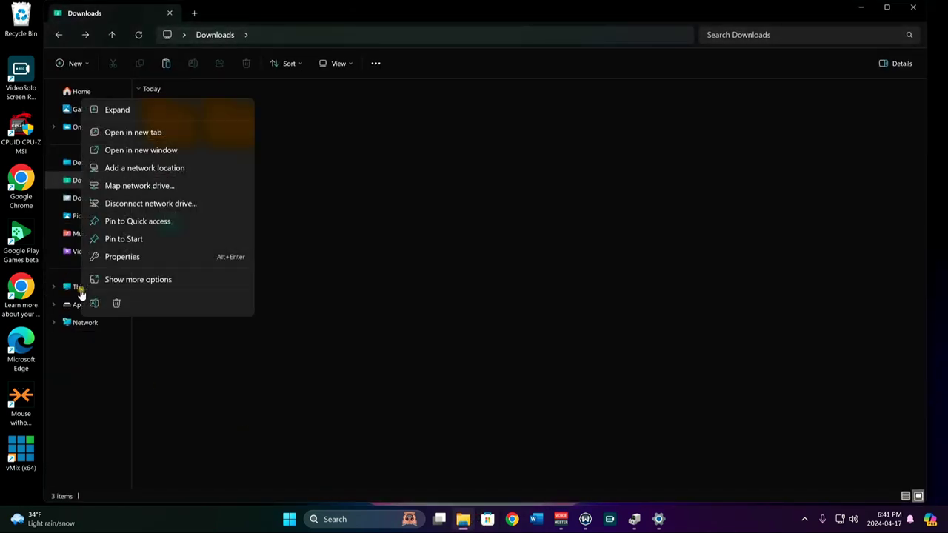
left_click(113, 257)
left_click(860, 8)
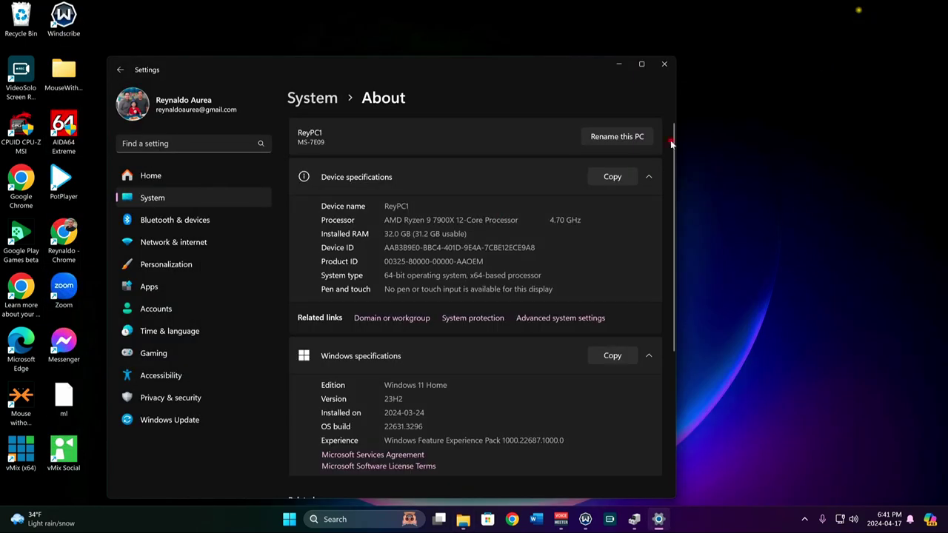
scroll(447, 372, "down", 1)
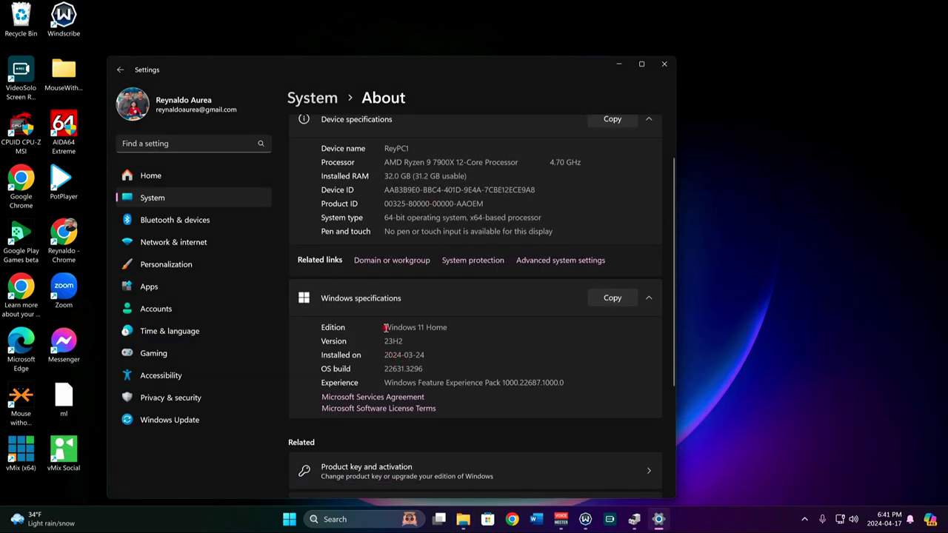
left_click_drag(386, 327, 446, 331)
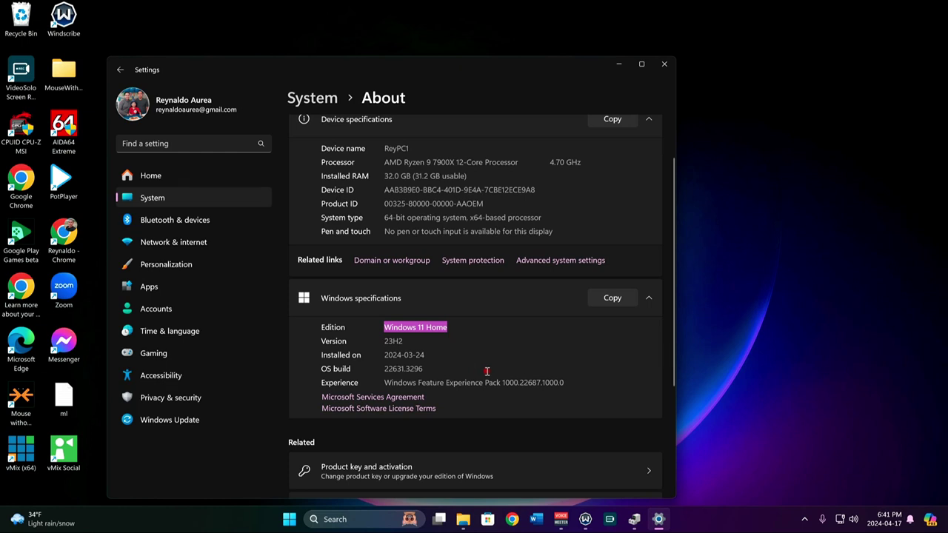
scroll(487, 372, "up", 1)
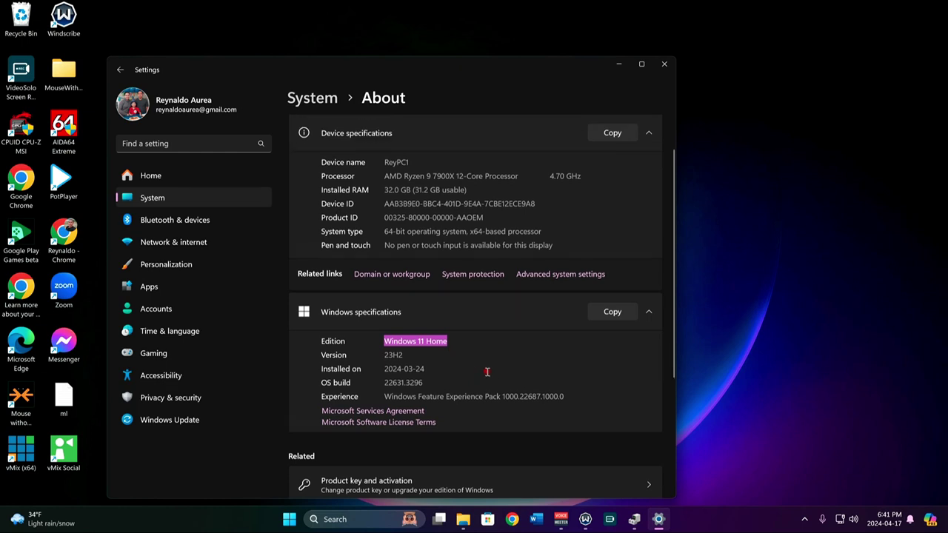
left_click(616, 66)
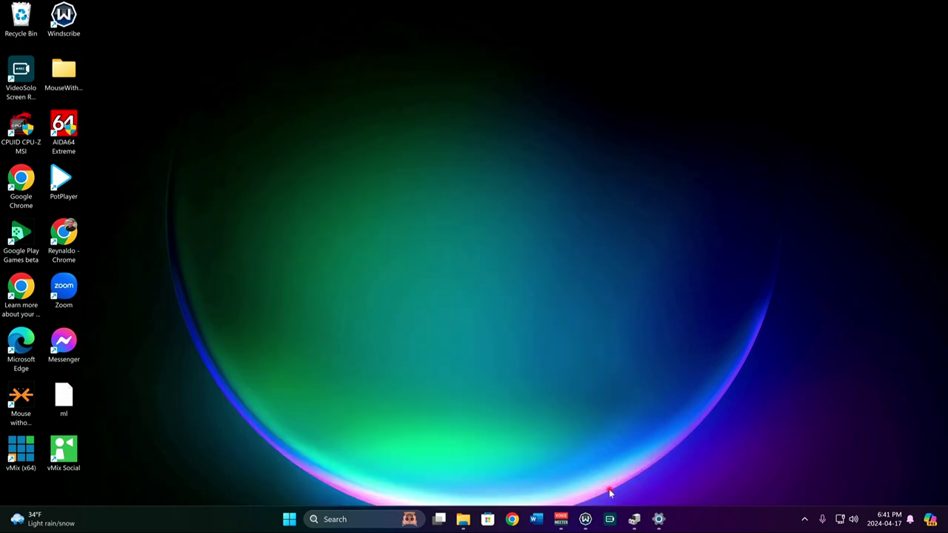